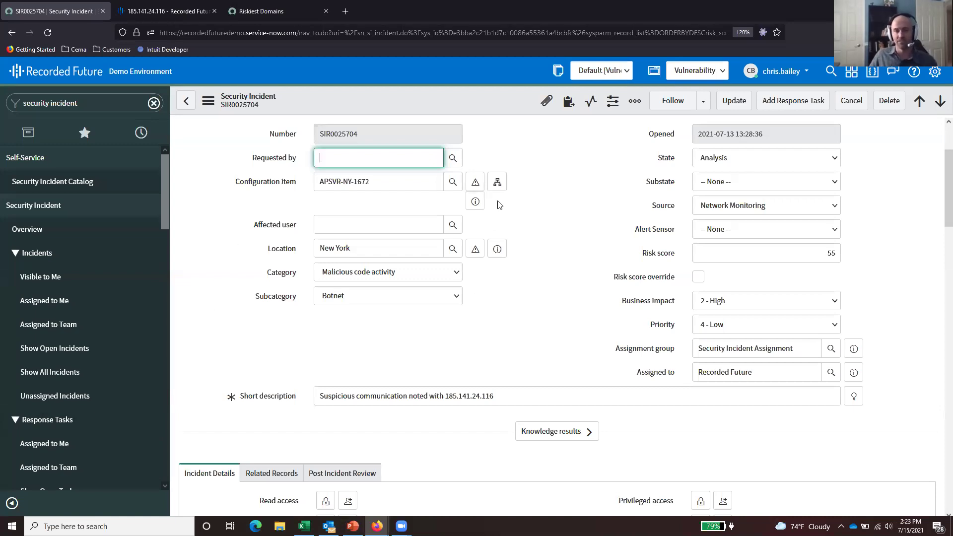
Review the incident's number, risk score and short description on the SIR0025704 form
{"action": "double_click", "coordinate": [378, 135]}
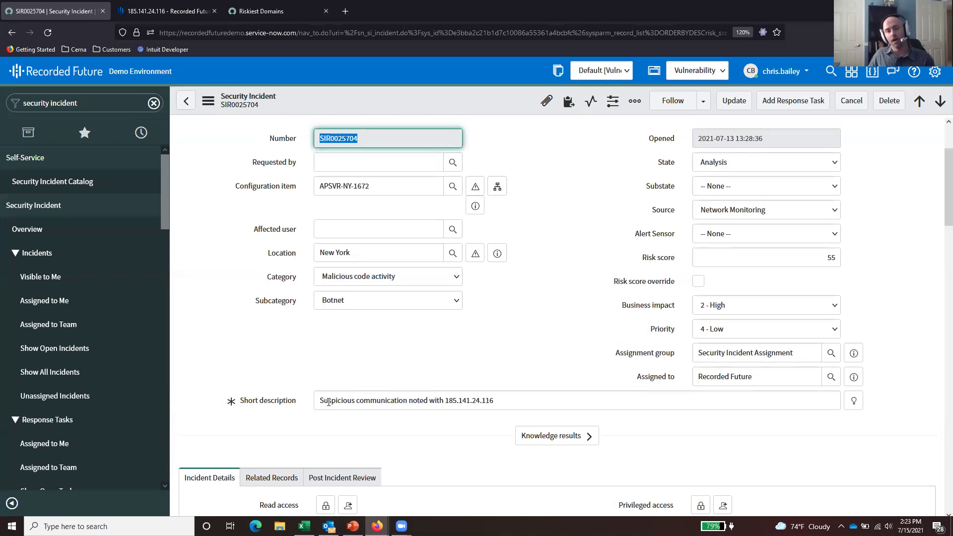
{"action": "left_click_drag", "start_coordinate": [498, 405], "coordinate": [312, 406]}
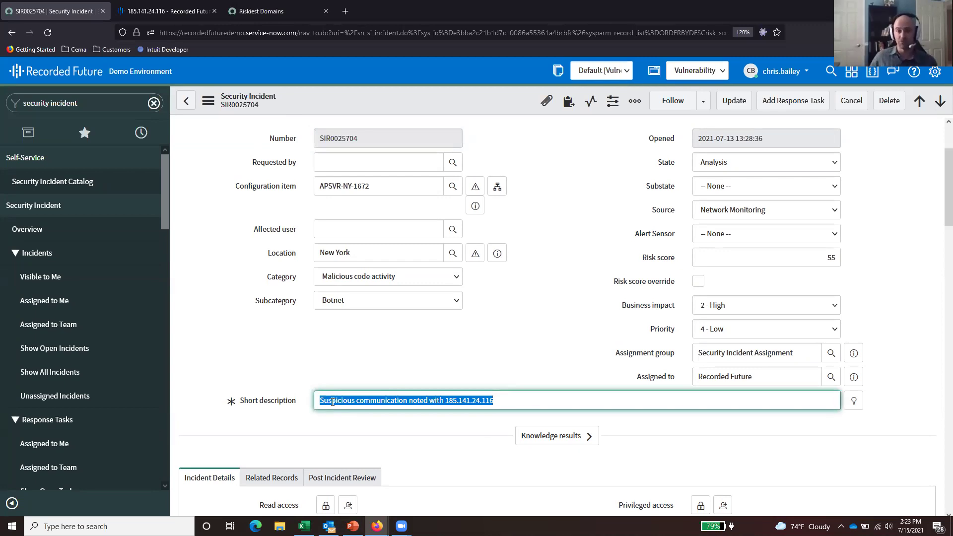
{"action": "left_click", "coordinate": [327, 383]}
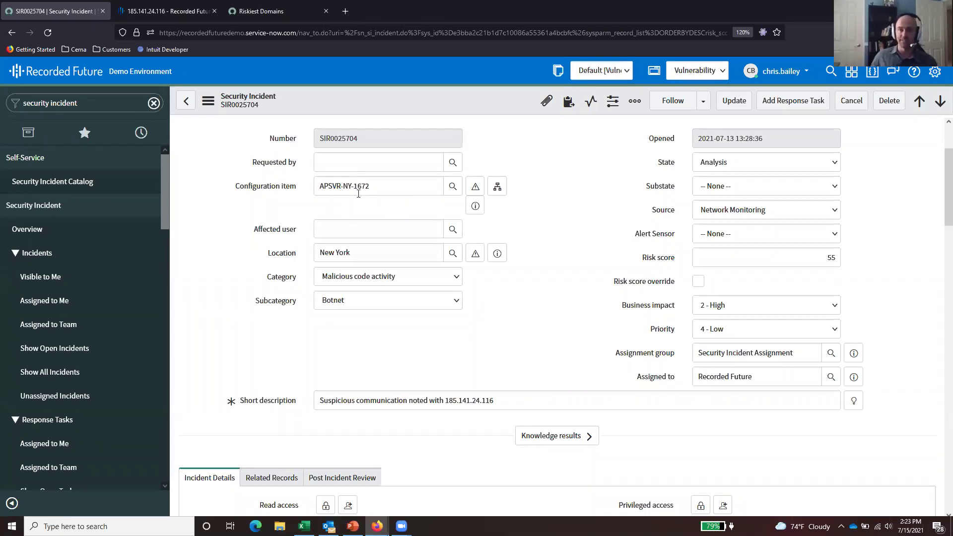
{"action": "left_click", "coordinate": [792, 258]}
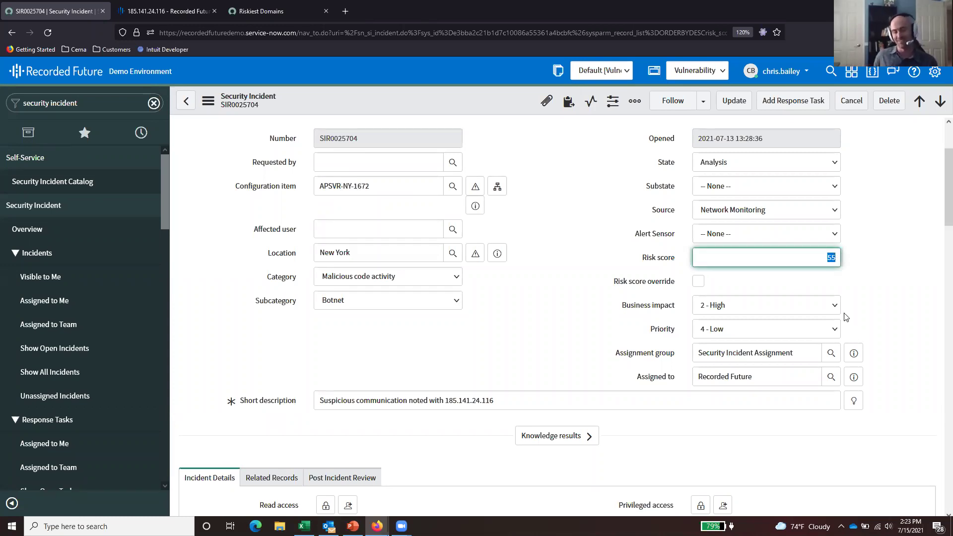
{"action": "left_click", "coordinate": [846, 317]}
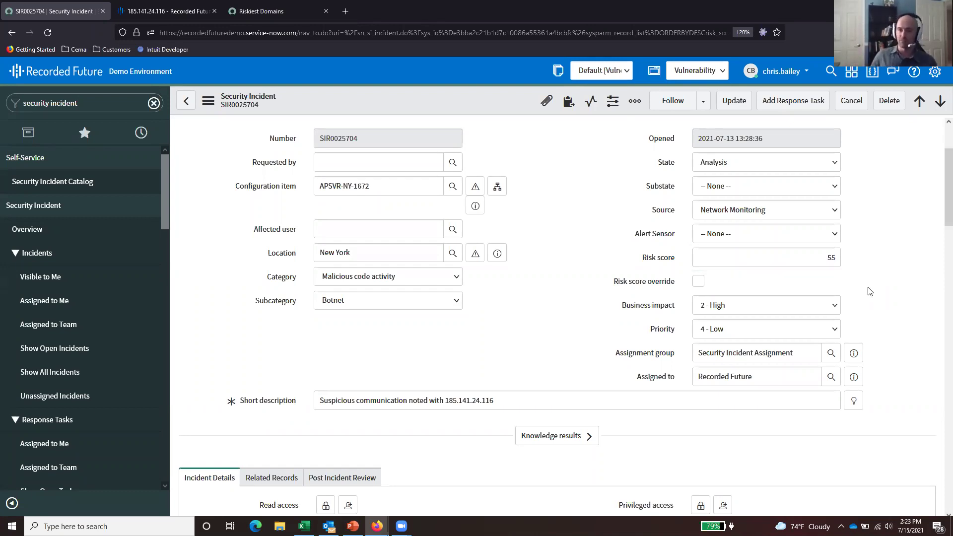
{"action": "triple_click", "coordinate": [492, 400]}
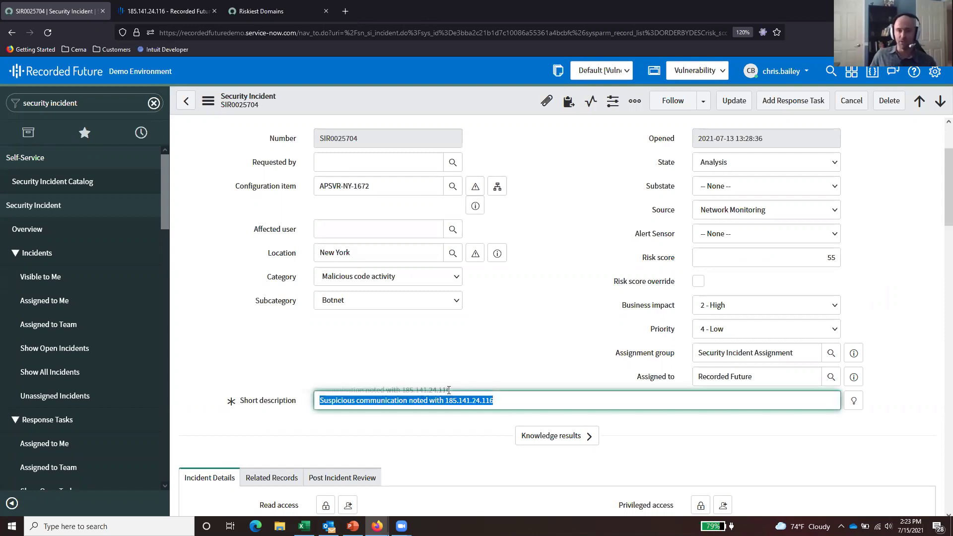
{"action": "left_click", "coordinate": [484, 372]}
Show the Recorded Future data for incident SIR0025704 and check the observable's risk score and most recent sighting in the threat lookup results
{"action": "scroll", "coordinate": [485, 358], "scroll_direction": "down", "scroll_amount": 15}
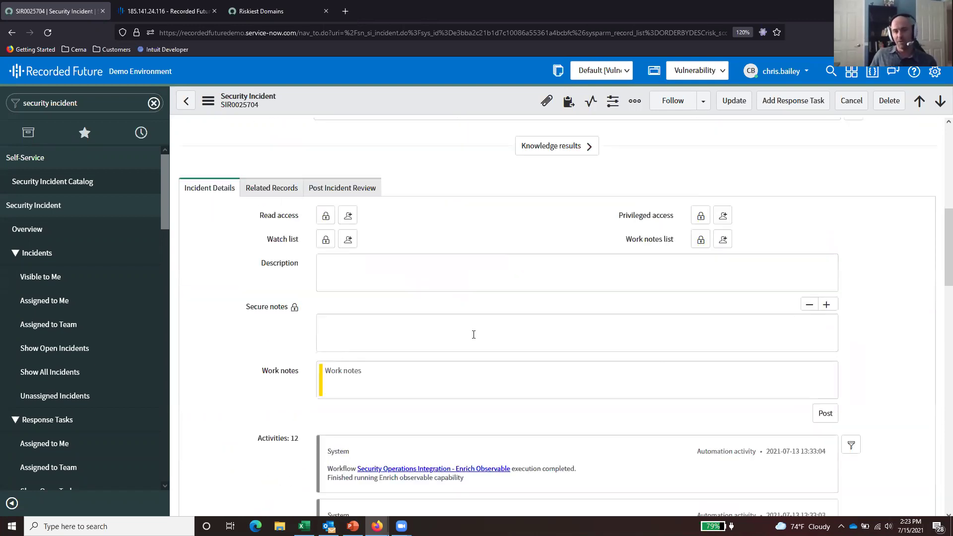
{"action": "scroll", "coordinate": [466, 328], "scroll_direction": "down", "scroll_amount": 10}
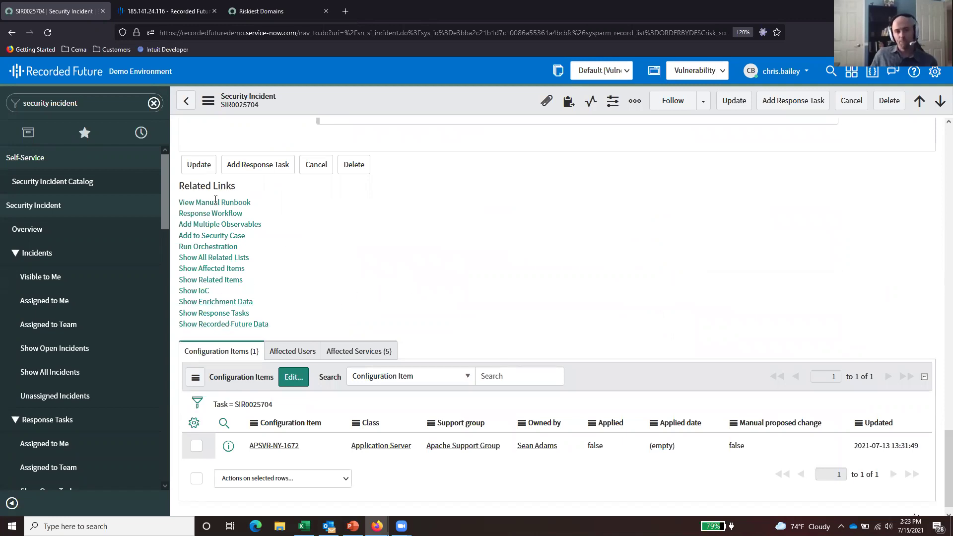
{"action": "left_click", "coordinate": [198, 326]}
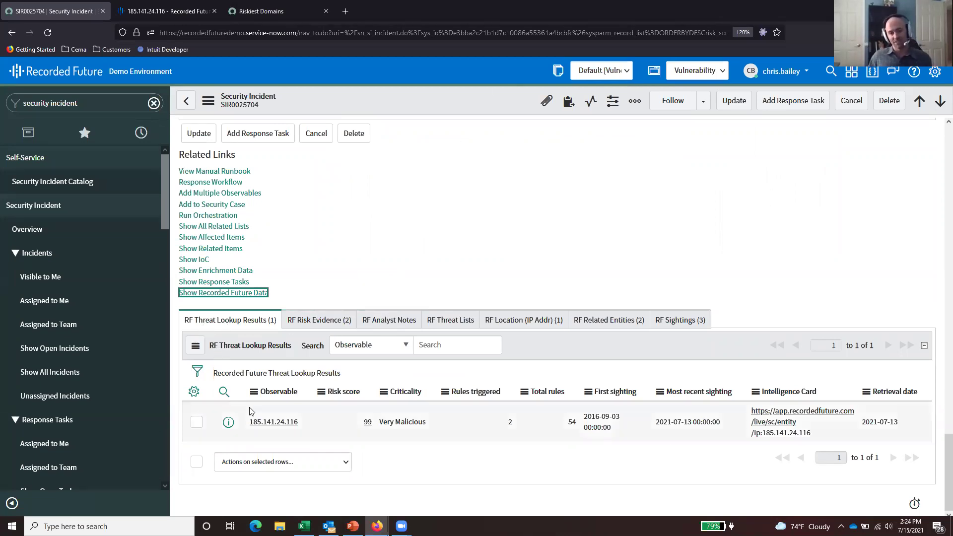
{"action": "left_click", "coordinate": [306, 431]}
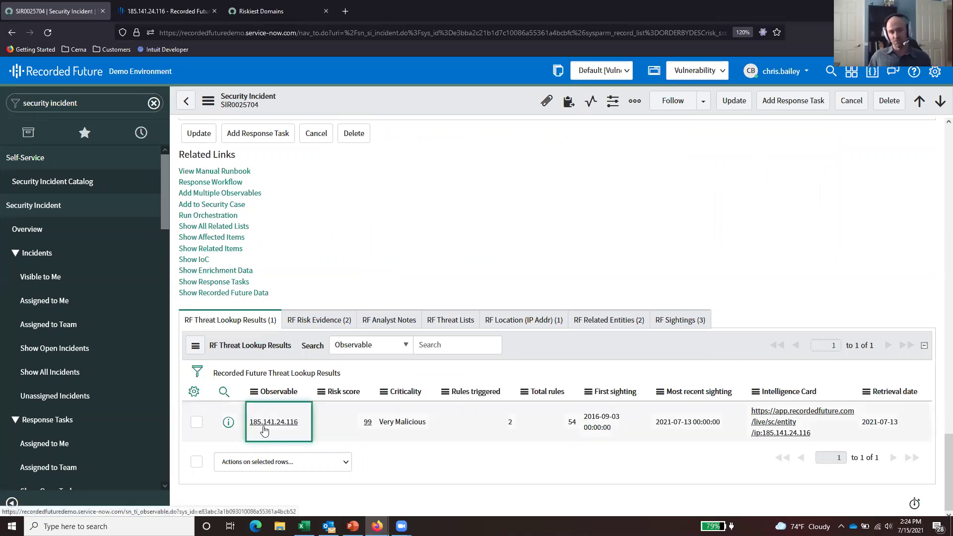
{"action": "left_click_drag", "start_coordinate": [348, 427], "coordinate": [371, 425]}
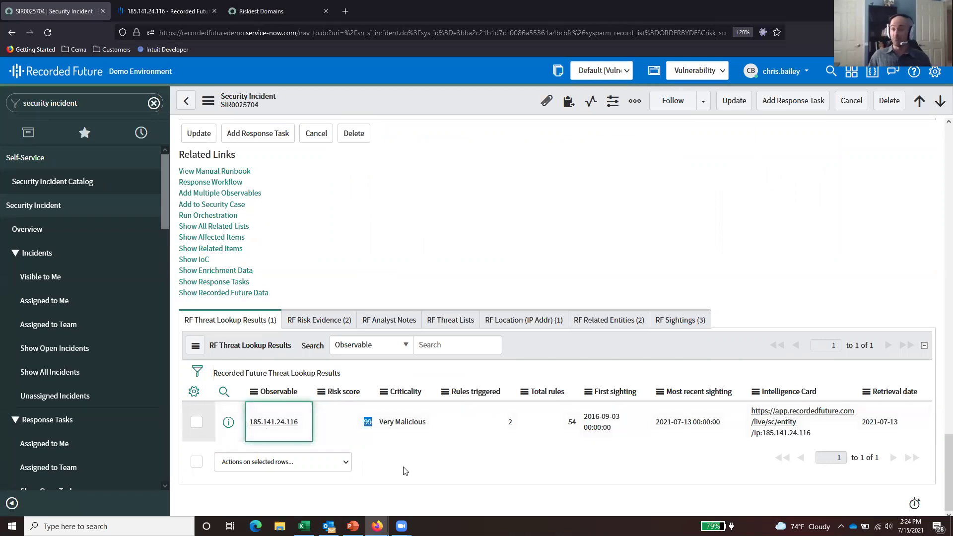
{"action": "left_click", "coordinate": [704, 427]}
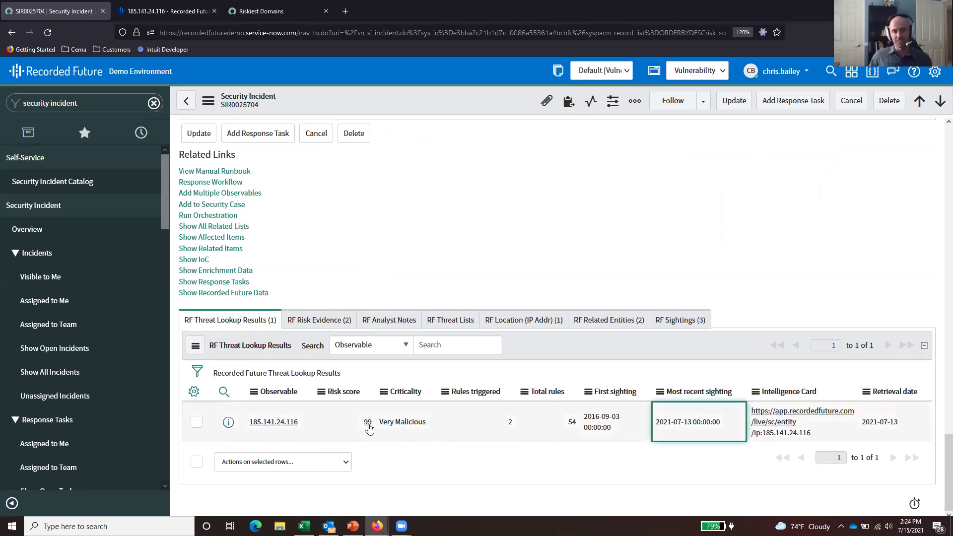
Examine the Recorded Future risk evidence rules listed for 185.141.24.116, including the Current C&C Server rule
{"action": "left_click", "coordinate": [305, 322]}
{"action": "scroll", "coordinate": [347, 417], "scroll_direction": "down", "scroll_amount": 1}
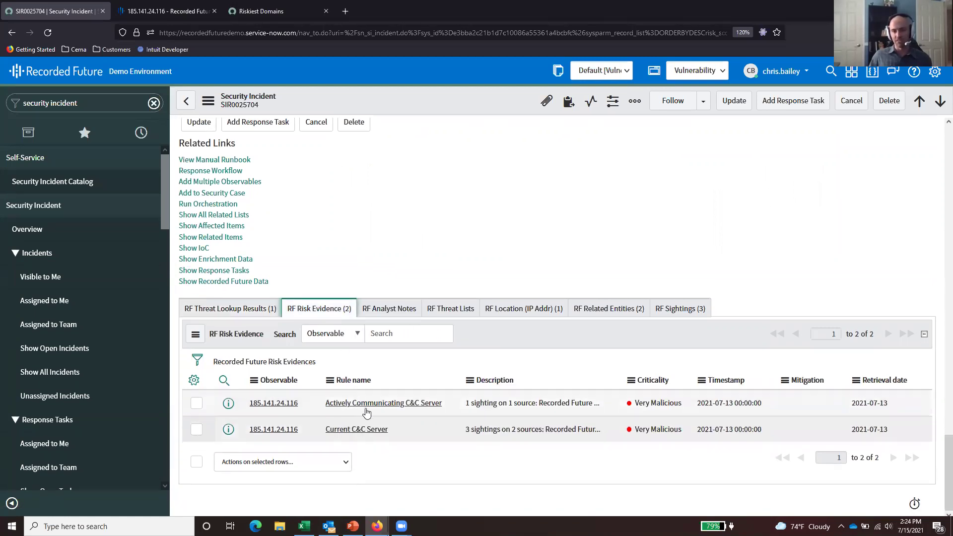
{"action": "left_click_drag", "start_coordinate": [392, 430], "coordinate": [327, 430]}
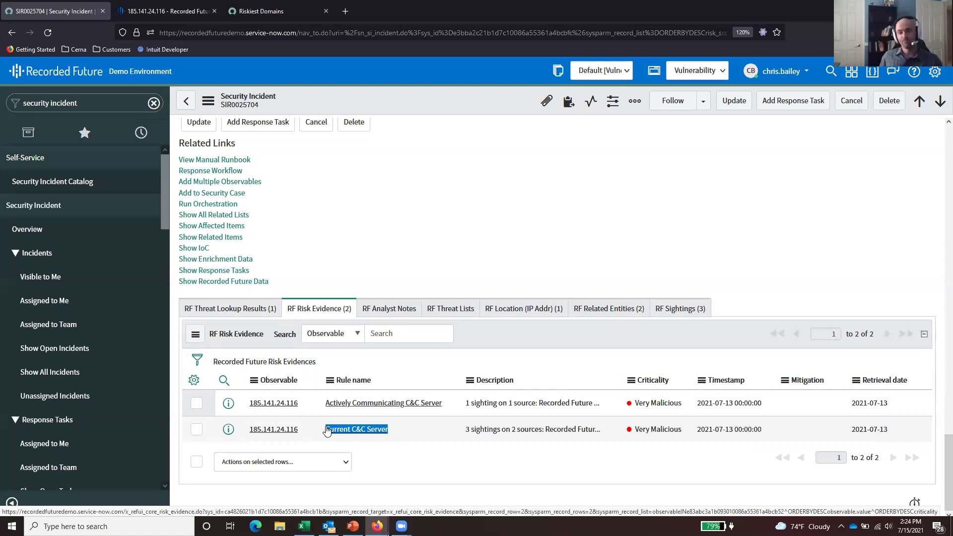
Leave the SIR0025704 record and return to the Security Incidents list
{"action": "scroll", "coordinate": [405, 450], "scroll_direction": "up", "scroll_amount": 6}
{"action": "scroll", "coordinate": [405, 449], "scroll_direction": "up", "scroll_amount": 8}
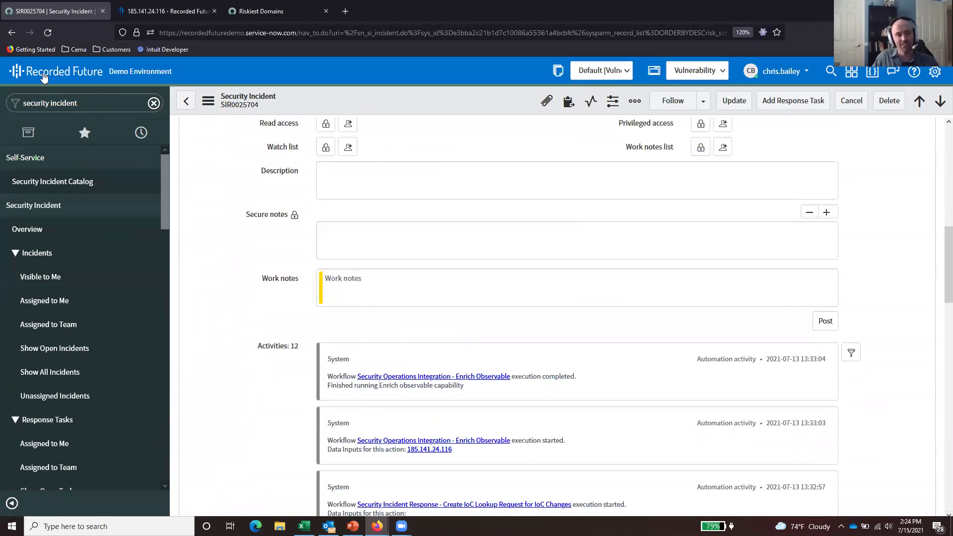
{"action": "right_click", "coordinate": [12, 32]}
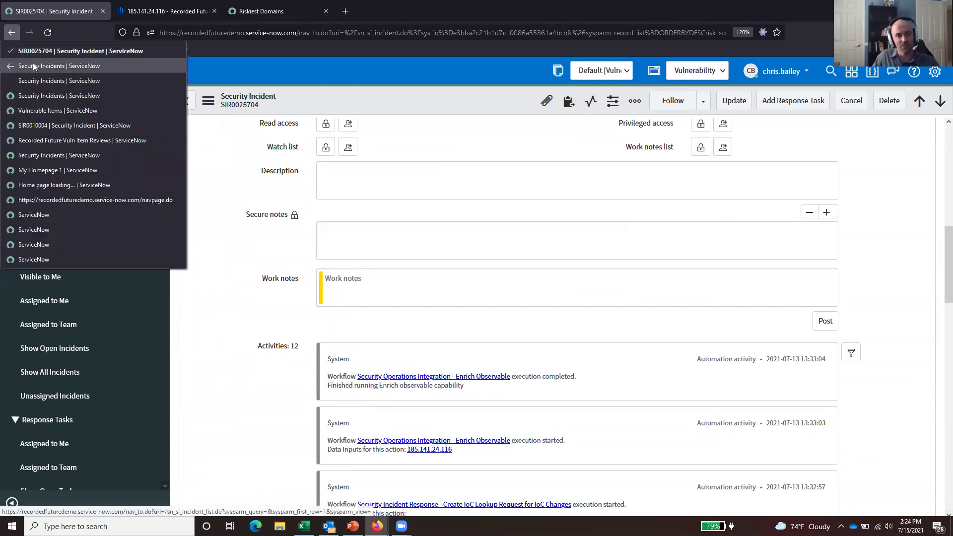
{"action": "left_click", "coordinate": [44, 66]}
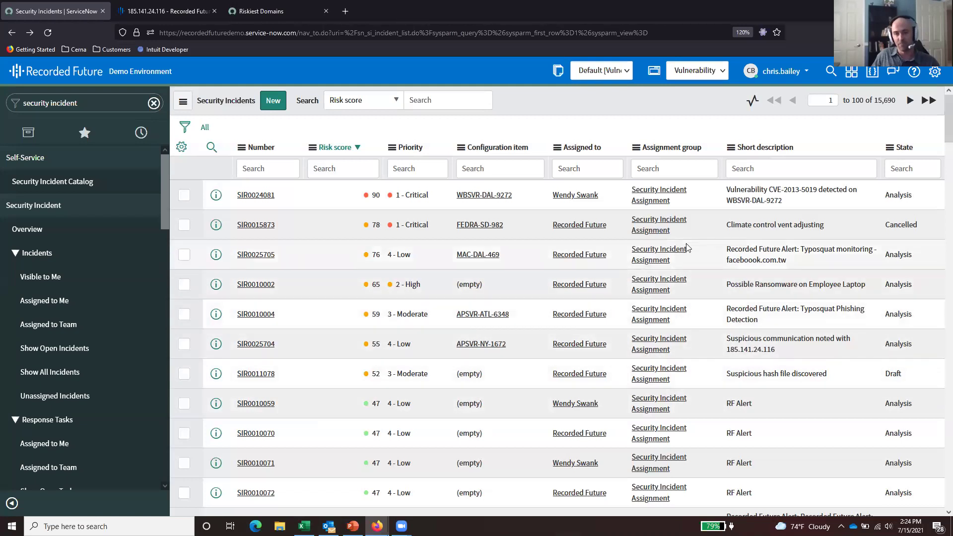
Open incident SIR0025705, the Recorded Future typosquat monitoring alert for faceboook.com.tw
{"action": "left_click", "coordinate": [830, 251]}
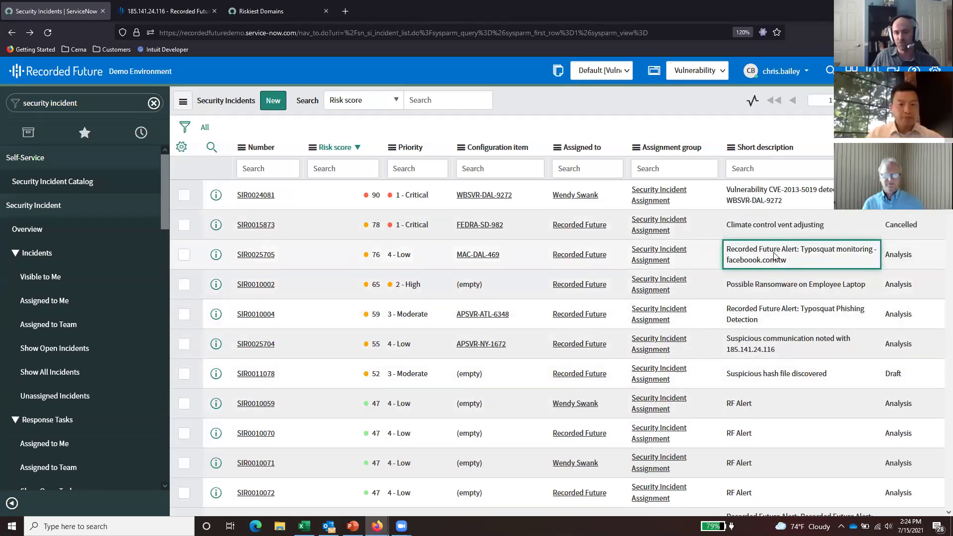
{"action": "left_click_drag", "start_coordinate": [801, 263], "coordinate": [726, 261]}
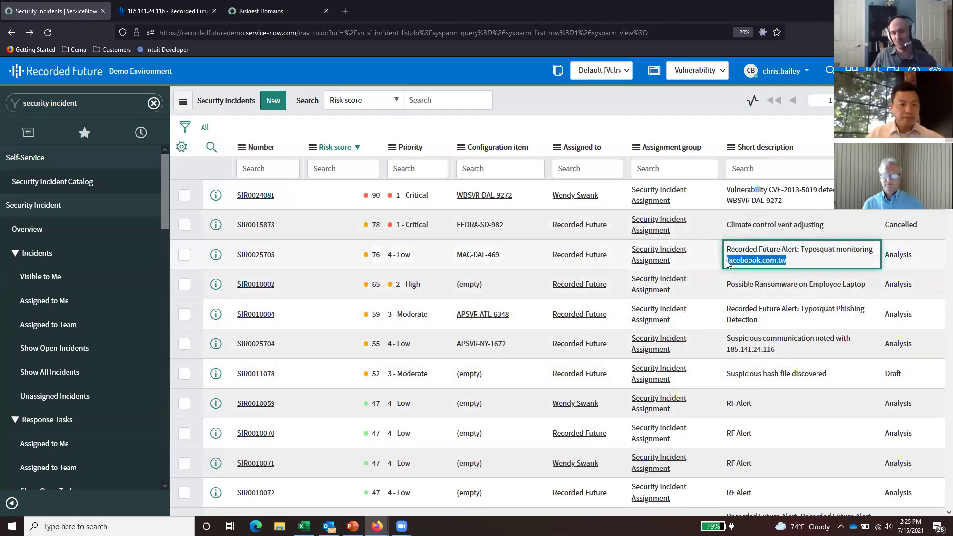
{"action": "left_click", "coordinate": [258, 256]}
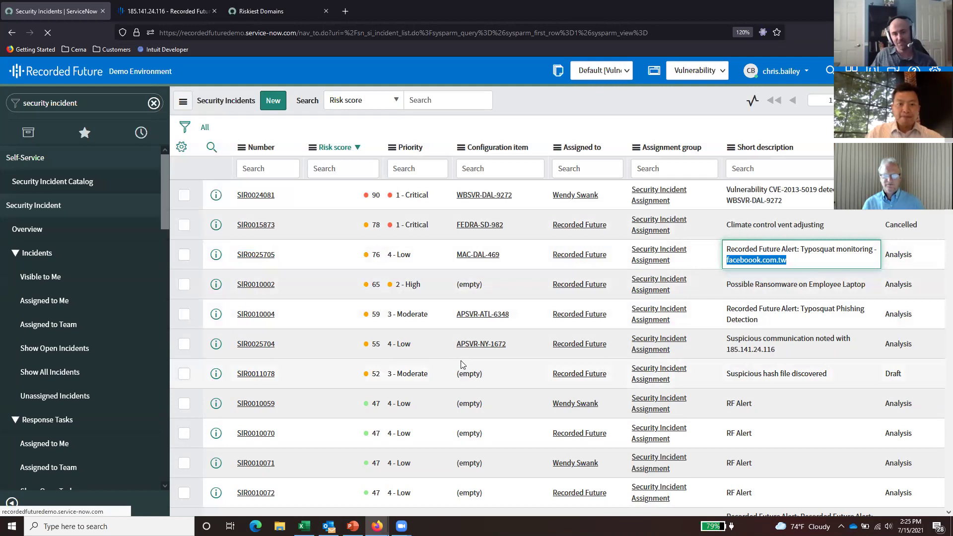
{"action": "key", "text": "ctrl+plus"}
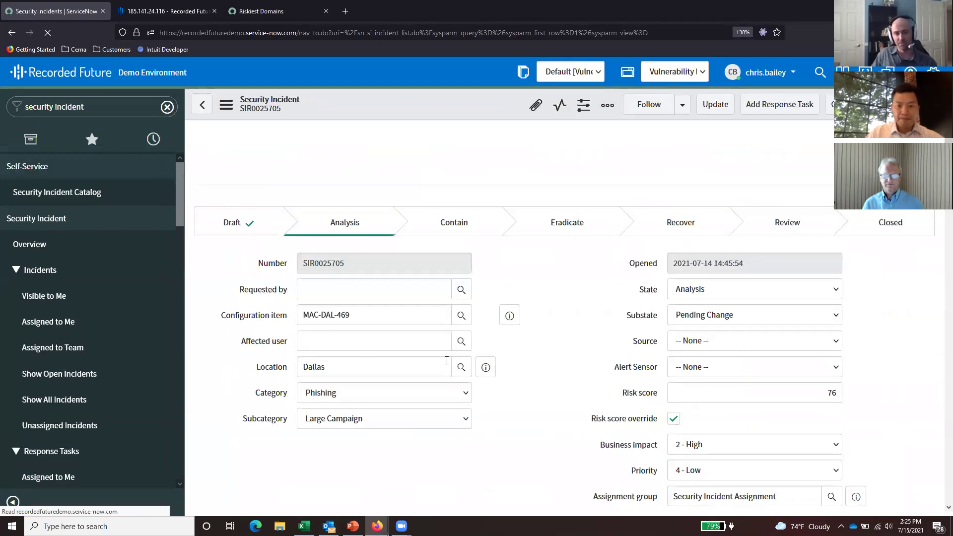
Show the Recorded Future data for incident SIR0025705 and check the faceboook.com.tw lookup result's risk score and first sighting
{"action": "scroll", "coordinate": [497, 397], "scroll_direction": "down", "scroll_amount": 4}
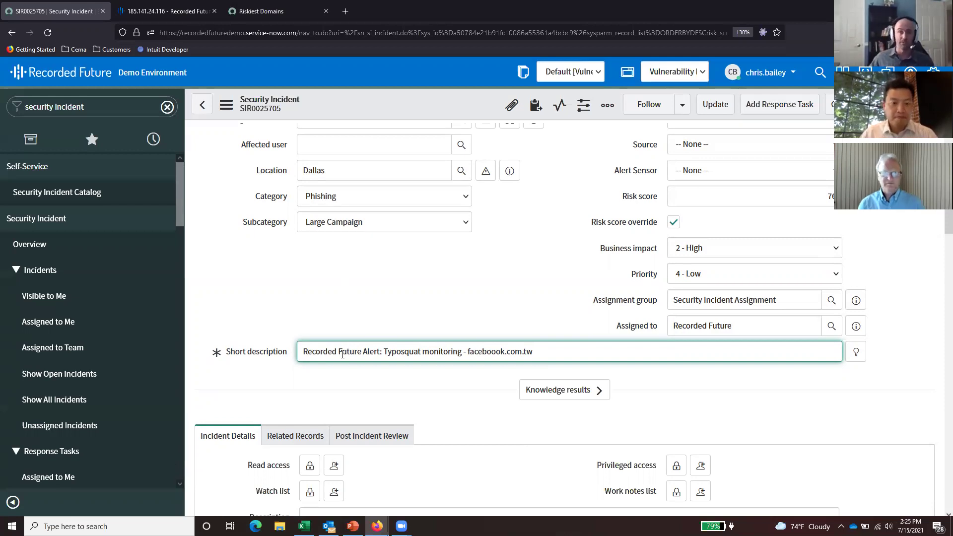
{"action": "scroll", "coordinate": [371, 342], "scroll_direction": "down", "scroll_amount": 3}
{"action": "scroll", "coordinate": [371, 342], "scroll_direction": "down", "scroll_amount": 20}
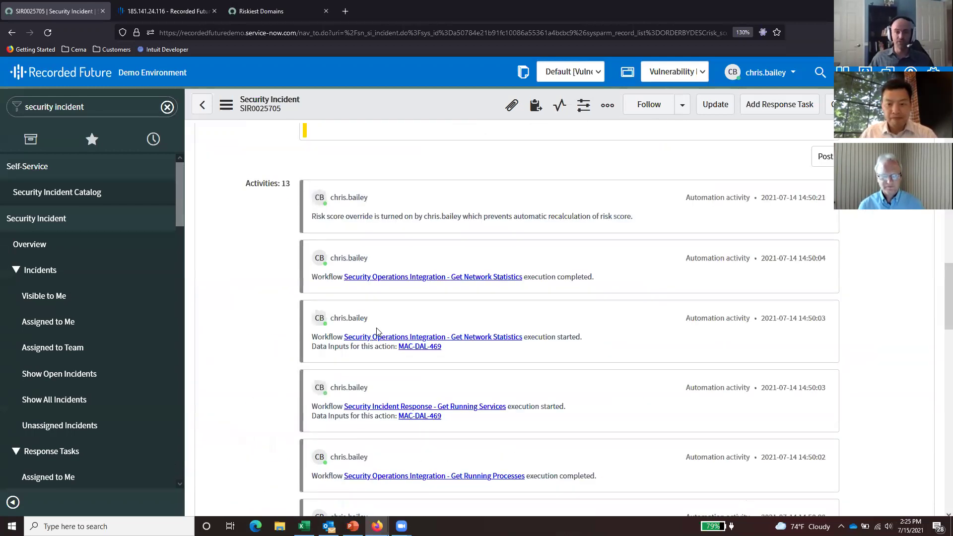
{"action": "left_click", "coordinate": [254, 294]}
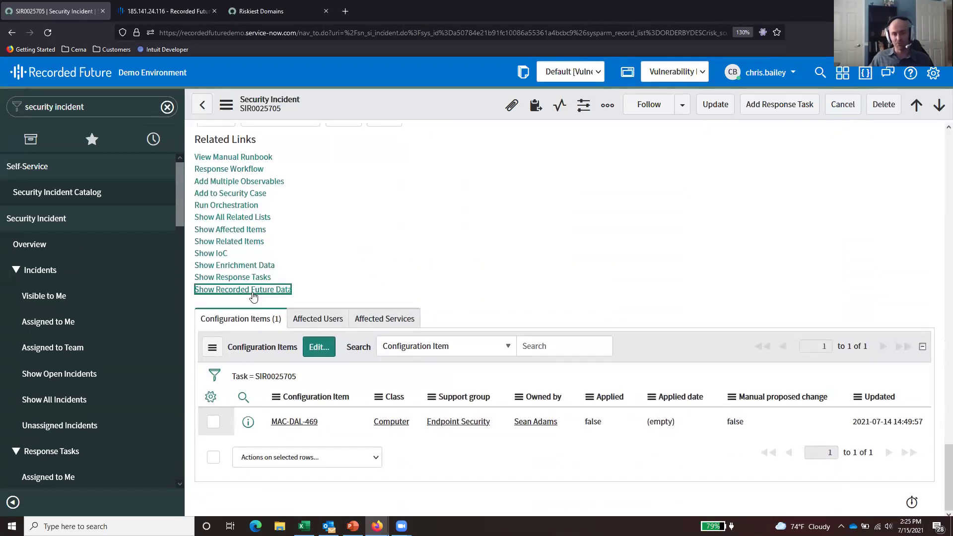
{"action": "scroll", "coordinate": [348, 348], "scroll_direction": "down", "scroll_amount": 4}
{"action": "left_click_drag", "start_coordinate": [344, 406], "coordinate": [263, 405]}
{"action": "double_click", "coordinate": [400, 406]}
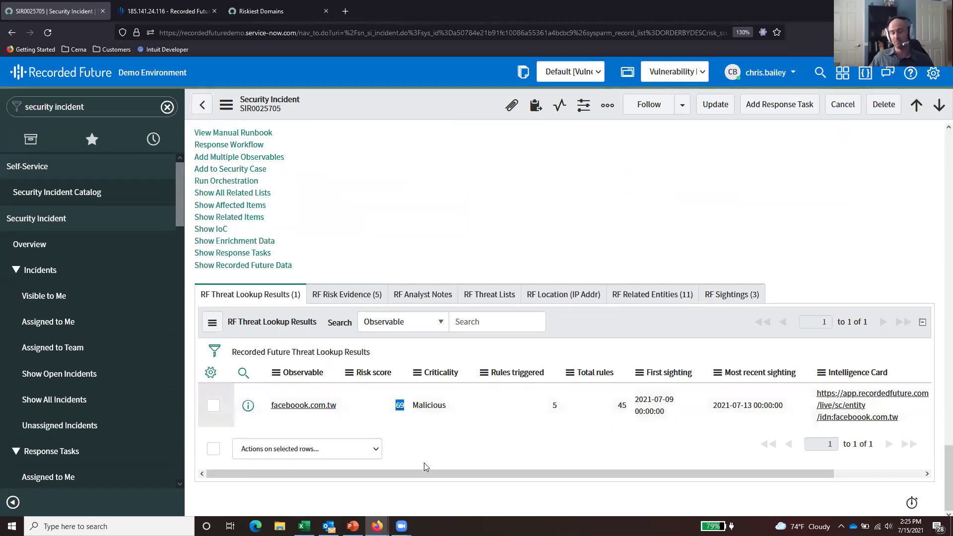
{"action": "left_click_drag", "start_coordinate": [667, 414], "coordinate": [628, 400]}
Examine the risk evidence rules for faceboook.com.tw, including the phishing techniques rule, and return to the threat lookup results
{"action": "left_click", "coordinate": [367, 295]}
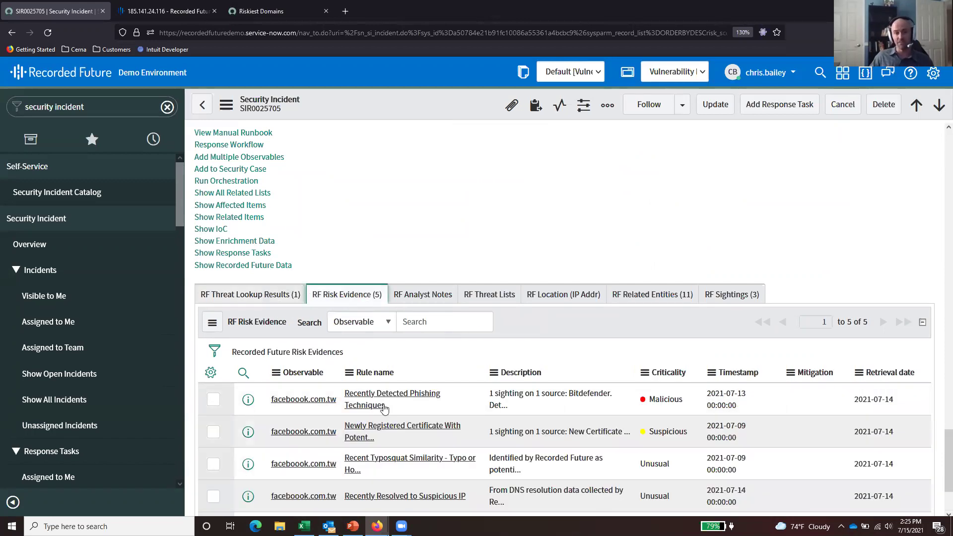
{"action": "scroll", "coordinate": [406, 312], "scroll_direction": "down", "scroll_amount": 2}
{"action": "double_click", "coordinate": [365, 296]}
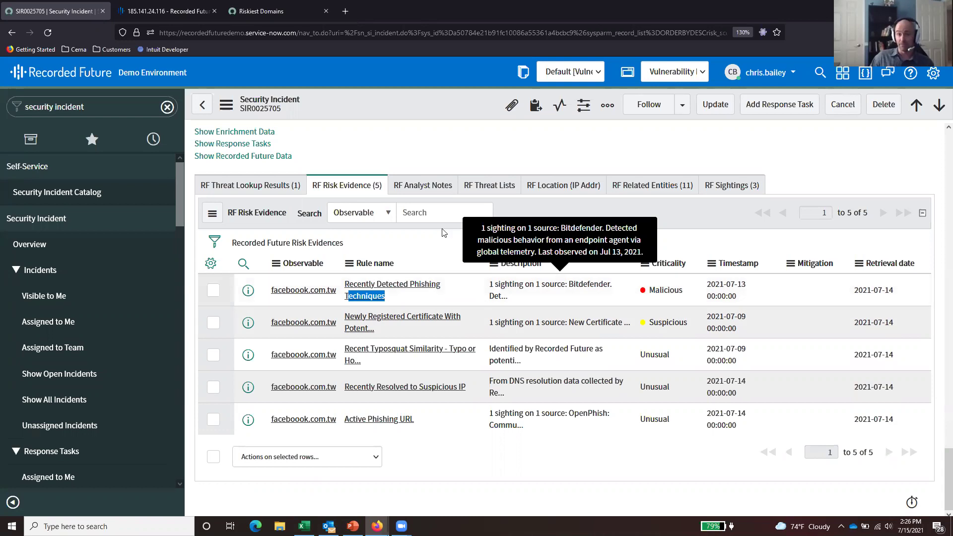
{"action": "left_click", "coordinate": [262, 188]}
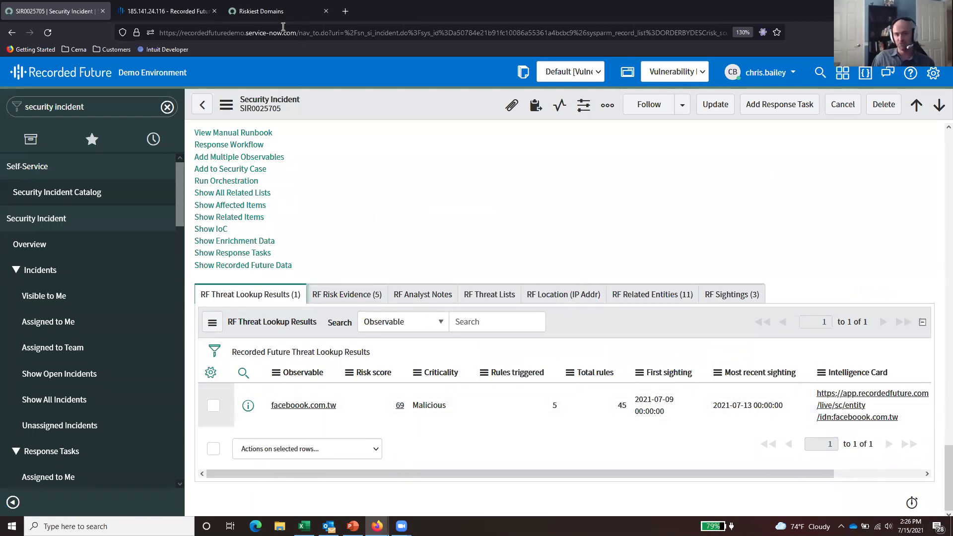
Review the Recorded Future intelligence card for 185.141.24.116, covering its risk rules, threat lists, GeoIP details, reference count and context
{"action": "left_click", "coordinate": [176, 12]}
{"action": "scroll", "coordinate": [445, 302], "scroll_direction": "down", "scroll_amount": 2}
{"action": "scroll", "coordinate": [570, 311], "scroll_direction": "down", "scroll_amount": 3}
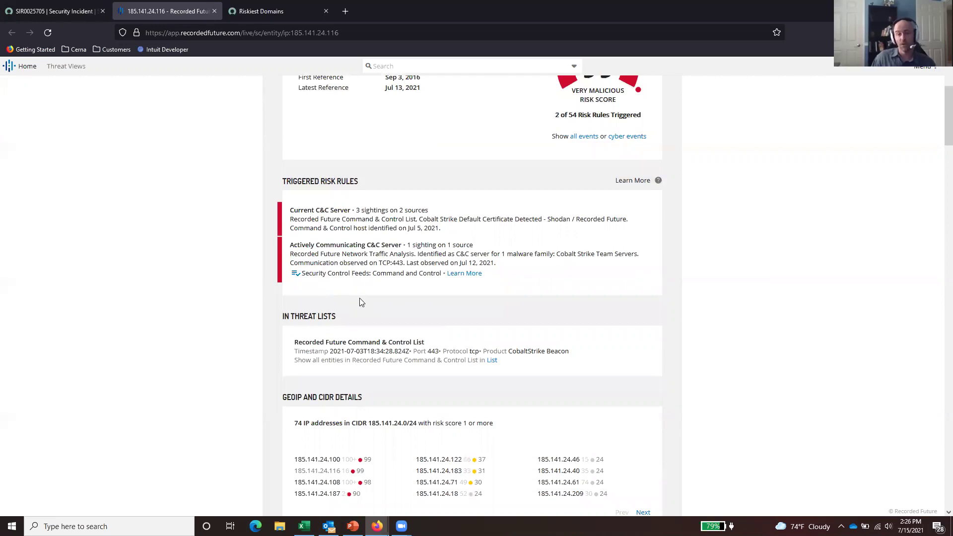
{"action": "scroll", "coordinate": [254, 320], "scroll_direction": "down", "scroll_amount": 5}
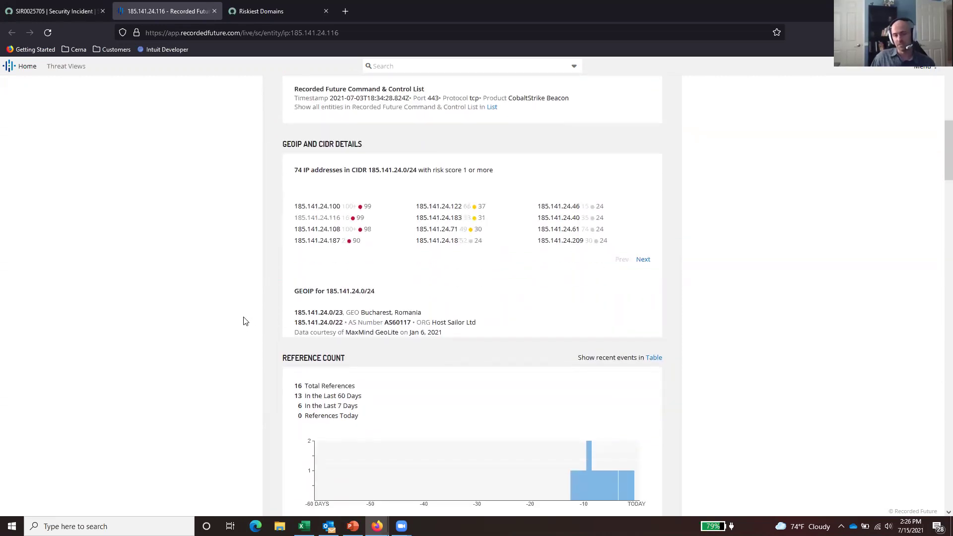
{"action": "scroll", "coordinate": [243, 321], "scroll_direction": "down", "scroll_amount": 4}
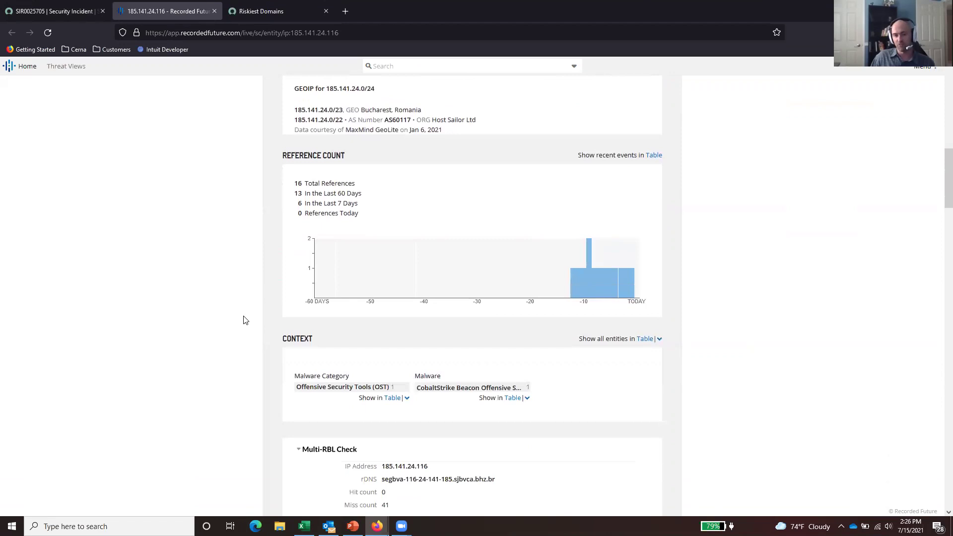
{"action": "scroll", "coordinate": [224, 251], "scroll_direction": "up", "scroll_amount": 10}
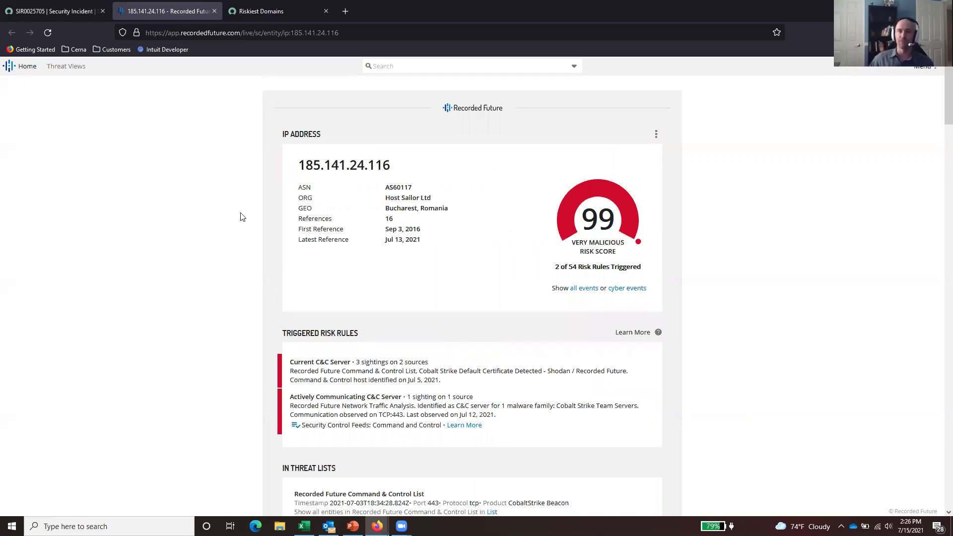
Go back to incident SIR0025705 in ServiceNow and return to the start of its form
{"action": "left_click", "coordinate": [37, 12]}
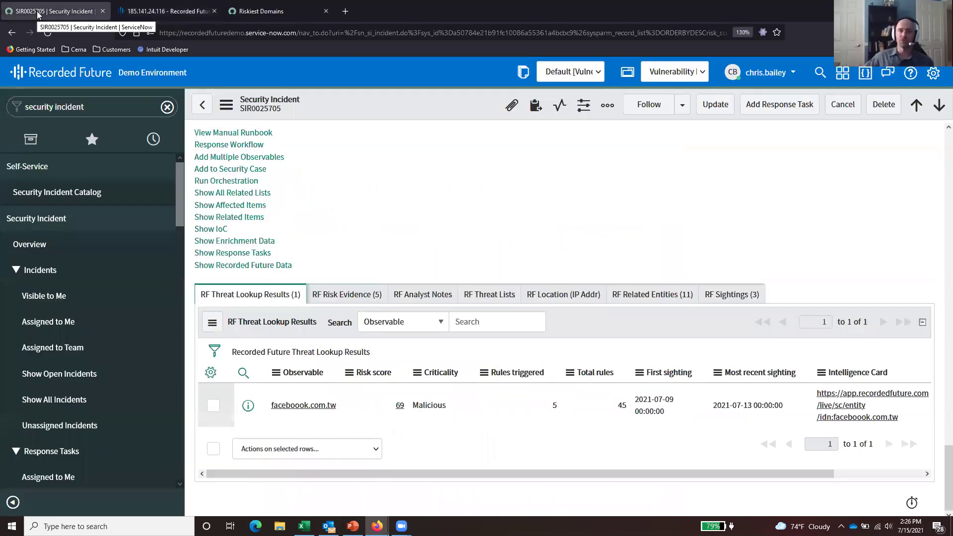
{"action": "scroll", "coordinate": [342, 182], "scroll_direction": "up", "scroll_amount": 3}
{"action": "scroll", "coordinate": [345, 186], "scroll_direction": "up", "scroll_amount": 5}
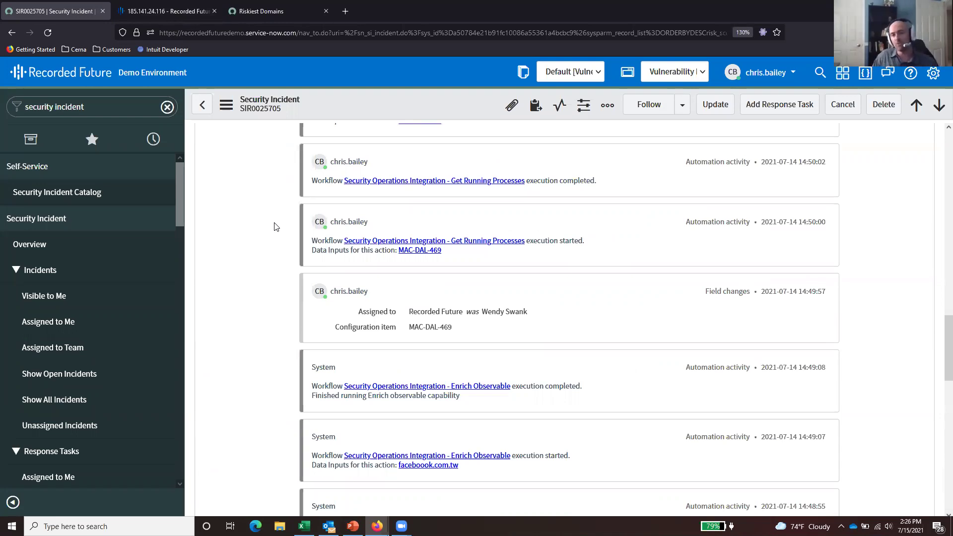
{"action": "scroll", "coordinate": [275, 225], "scroll_direction": "up", "scroll_amount": 10}
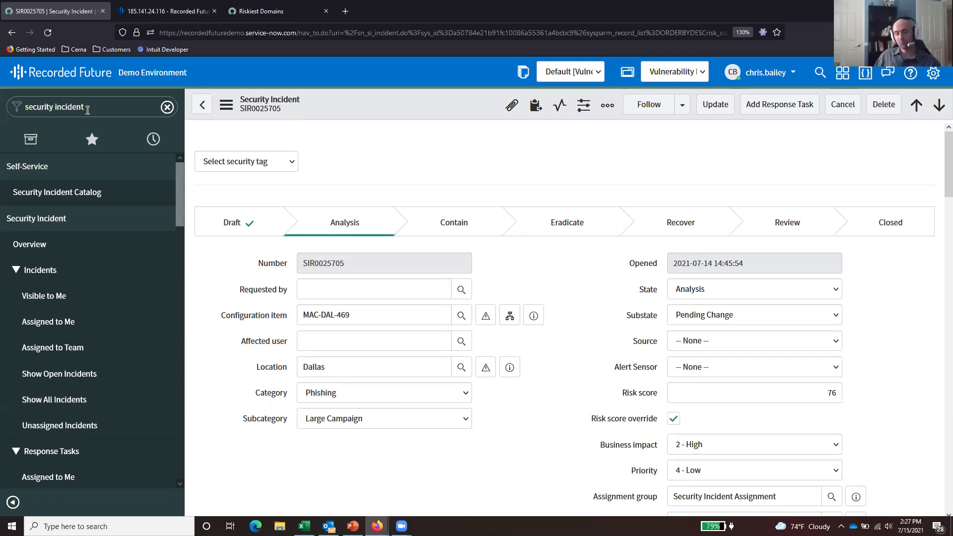
Review the Riskiest Domains report in ServiceNow, covering its filter conditions, risk scores and sighting dates for the listed domains
{"action": "left_click", "coordinate": [261, 11]}
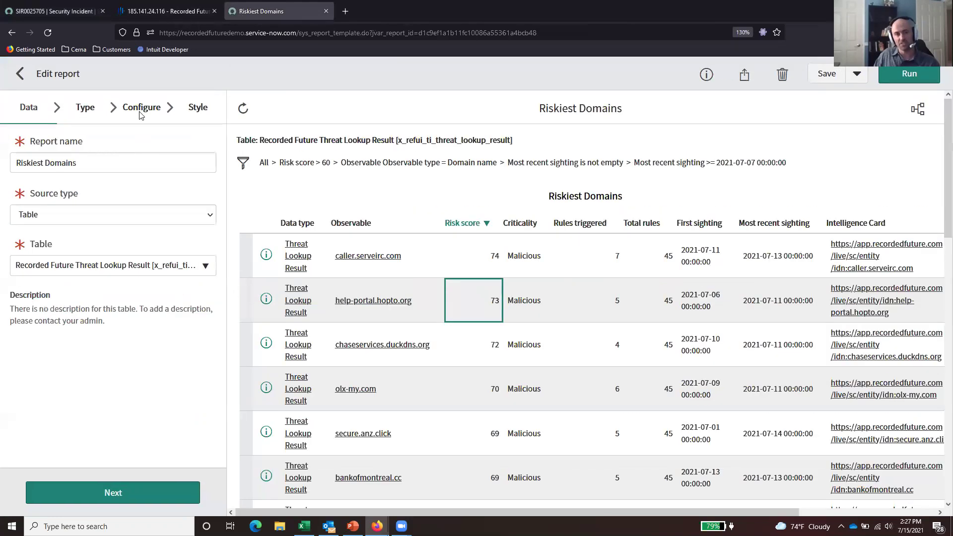
{"action": "left_click", "coordinate": [276, 172]}
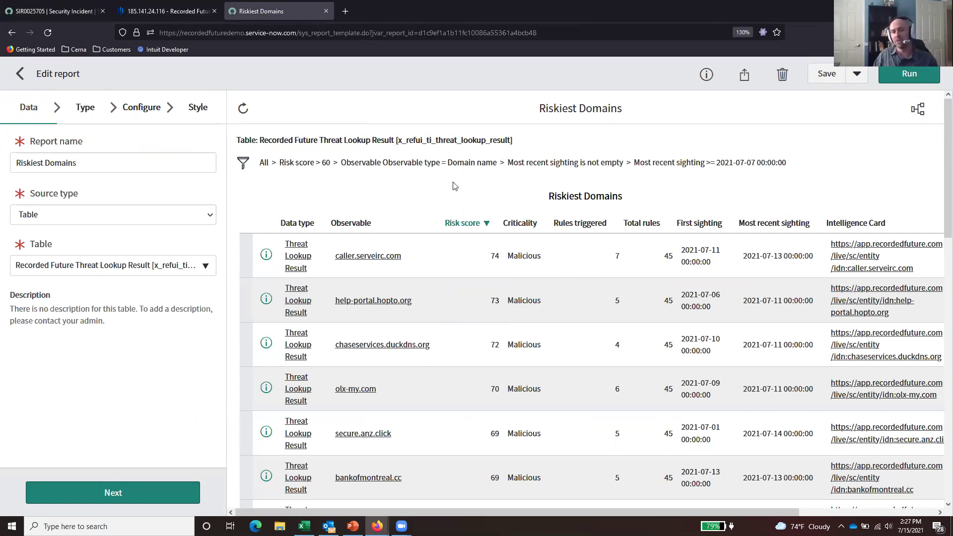
{"action": "scroll", "coordinate": [454, 185], "scroll_direction": "down", "scroll_amount": 2}
{"action": "left_click_drag", "start_coordinate": [403, 190], "coordinate": [341, 207]}
{"action": "left_click_drag", "start_coordinate": [486, 189], "coordinate": [502, 201]}
{"action": "left_click", "coordinate": [501, 201]}
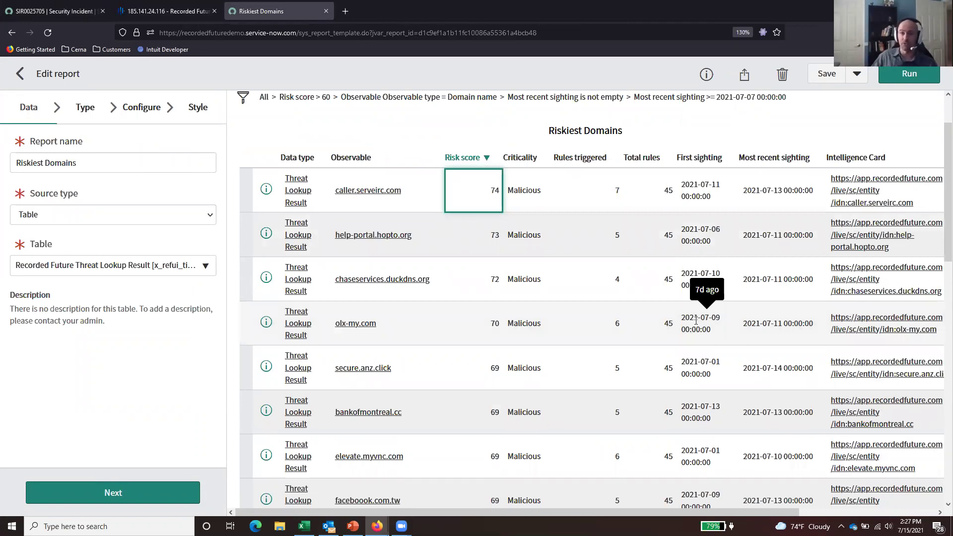
{"action": "scroll", "coordinate": [545, 273], "scroll_direction": "up", "scroll_amount": 2}
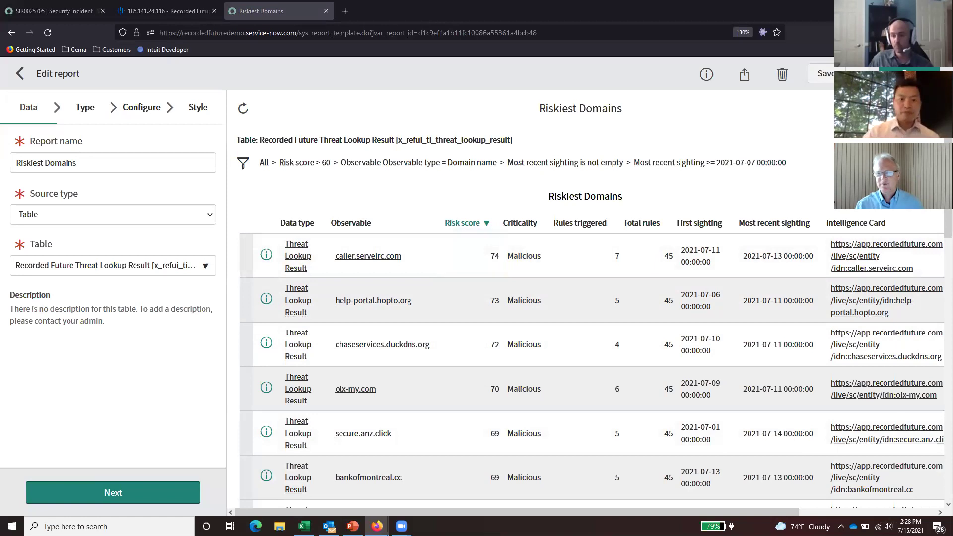
Switch to the PowerPoint deck, start the slide show from the DEMO slide, swap the presenter and audience displays, and advance one slide
{"action": "key", "text": "alt+Tab"}
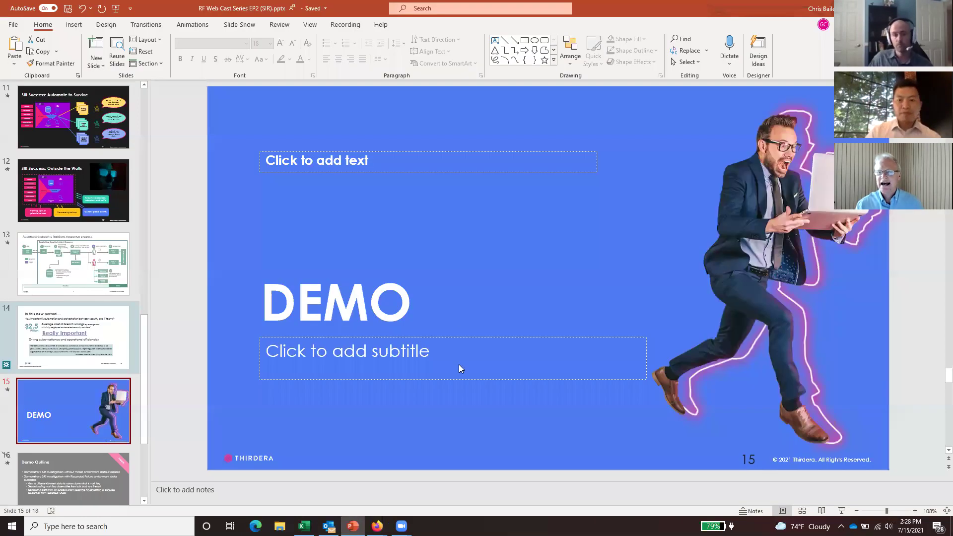
{"action": "left_click", "coordinate": [841, 511]}
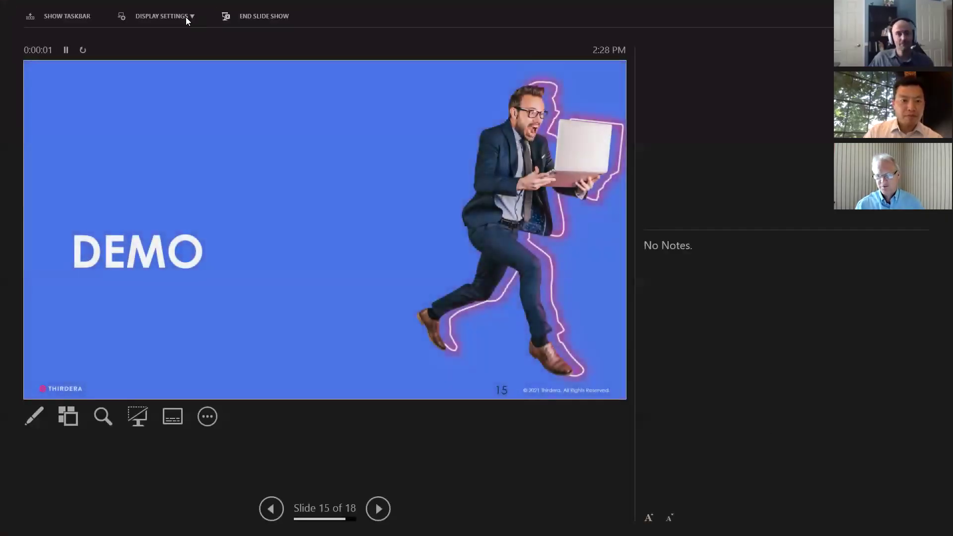
{"action": "left_click", "coordinate": [185, 16]}
{"action": "left_click", "coordinate": [195, 37]}
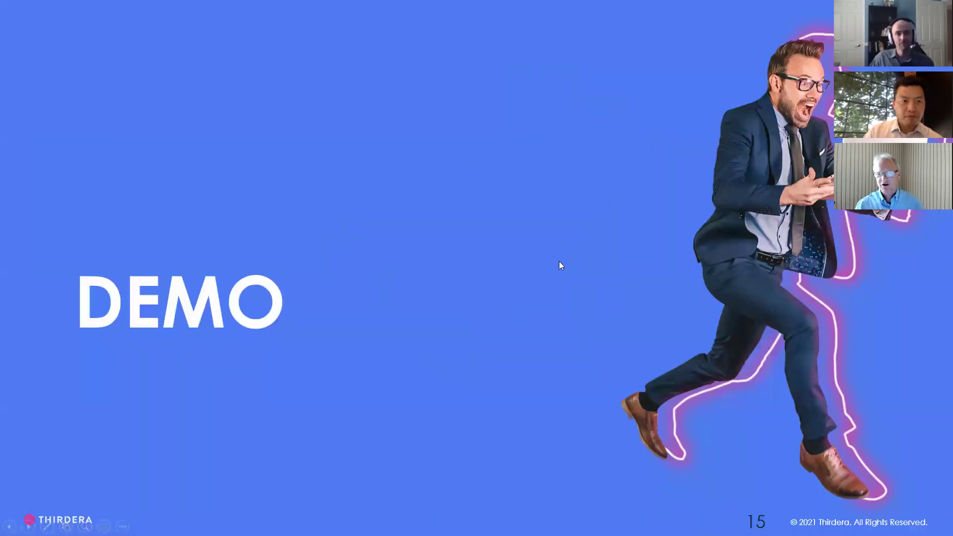
{"action": "left_click", "coordinate": [628, 399]}
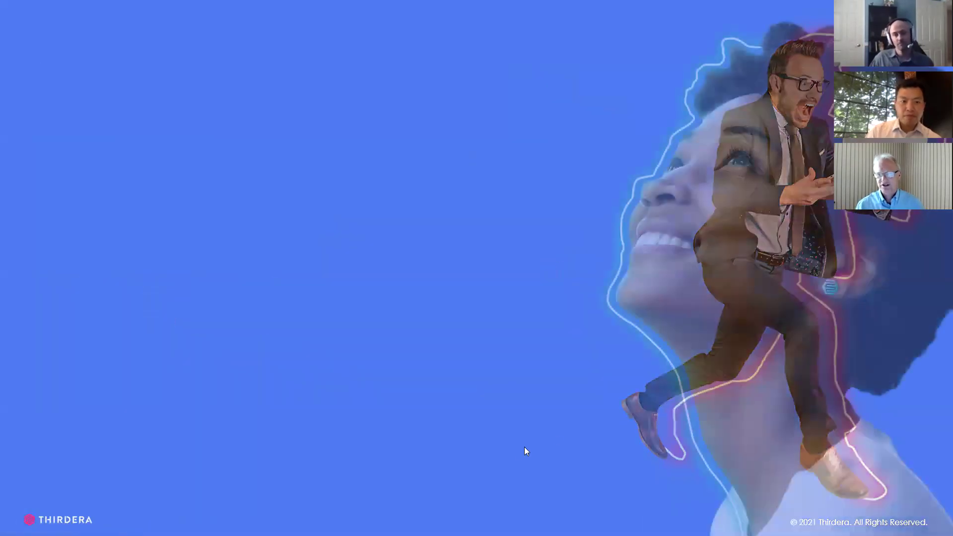